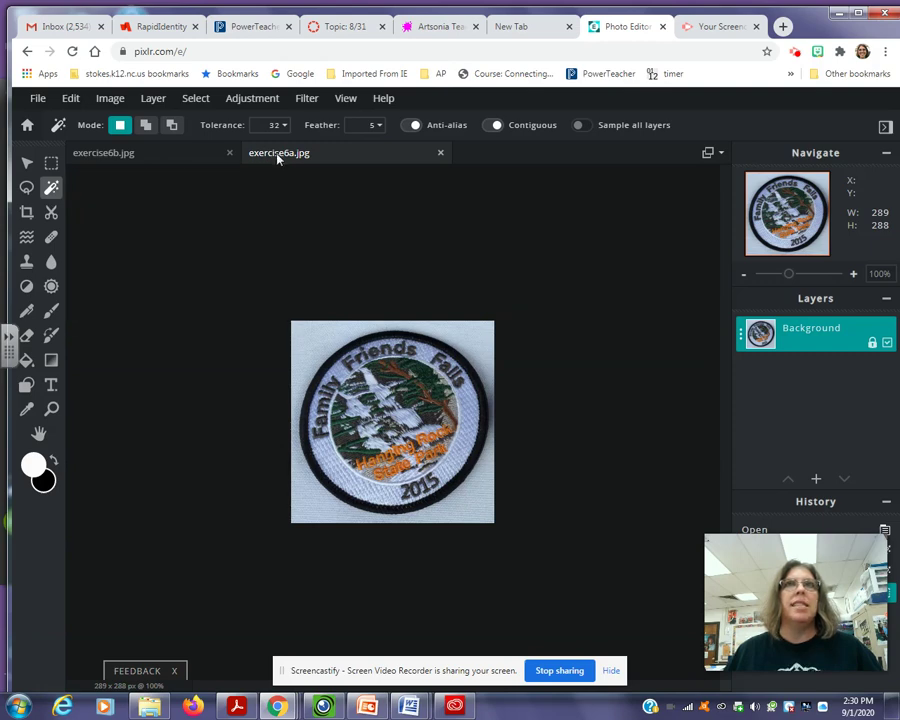
Zoom in on the waterfall painting, then return to the Hanging Rock patch image
left_click(190, 157)
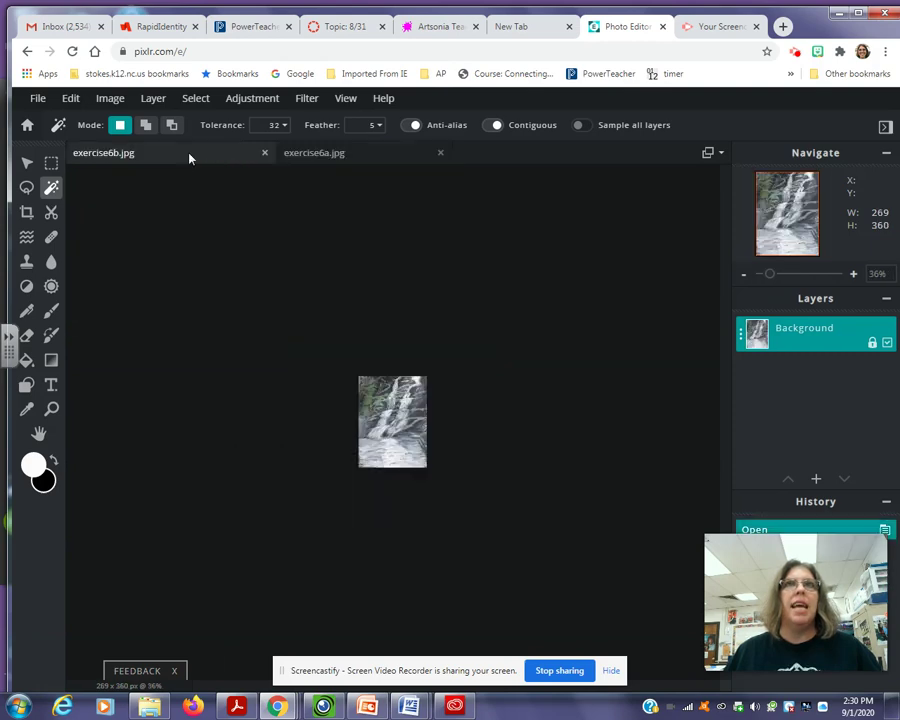
left_click(51, 408)
left_click(198, 362)
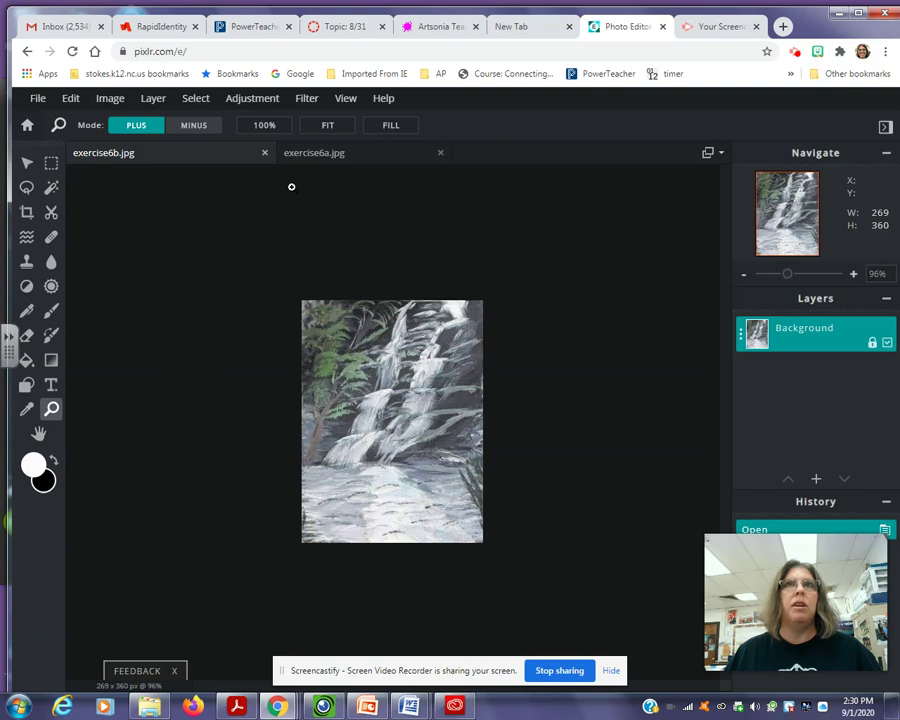
left_click(323, 158)
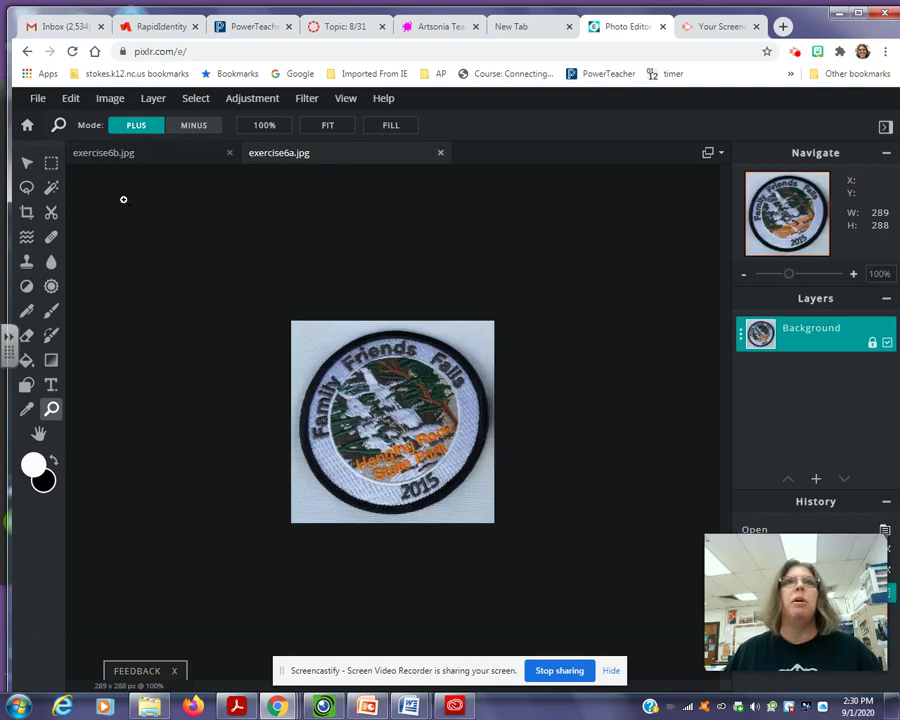
Magic-wand select the patch's white background, zooming in to add the missed rim areas
left_click(52, 189)
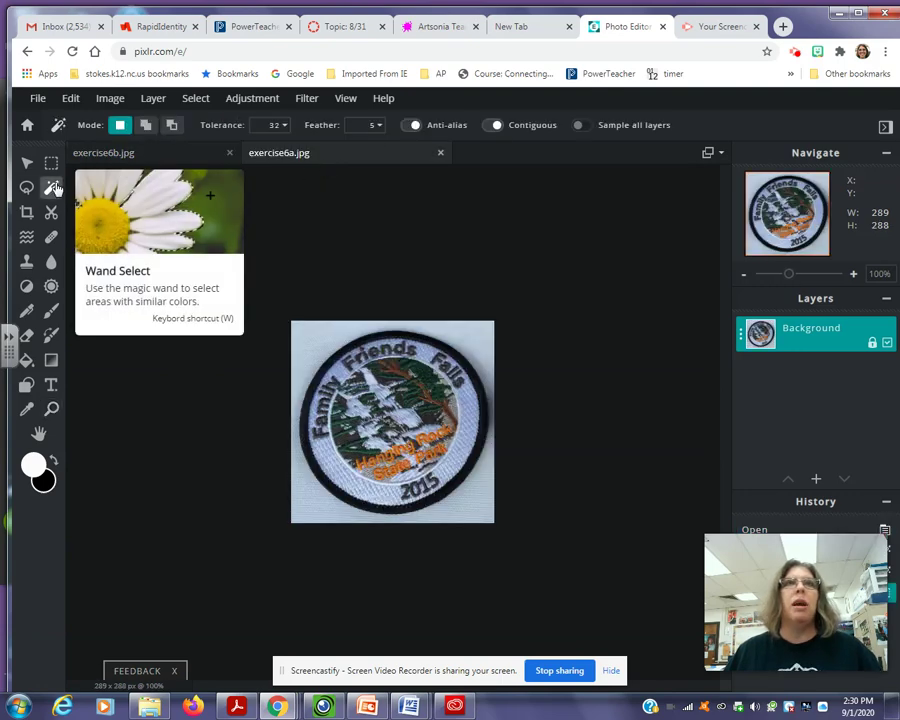
left_click(318, 338)
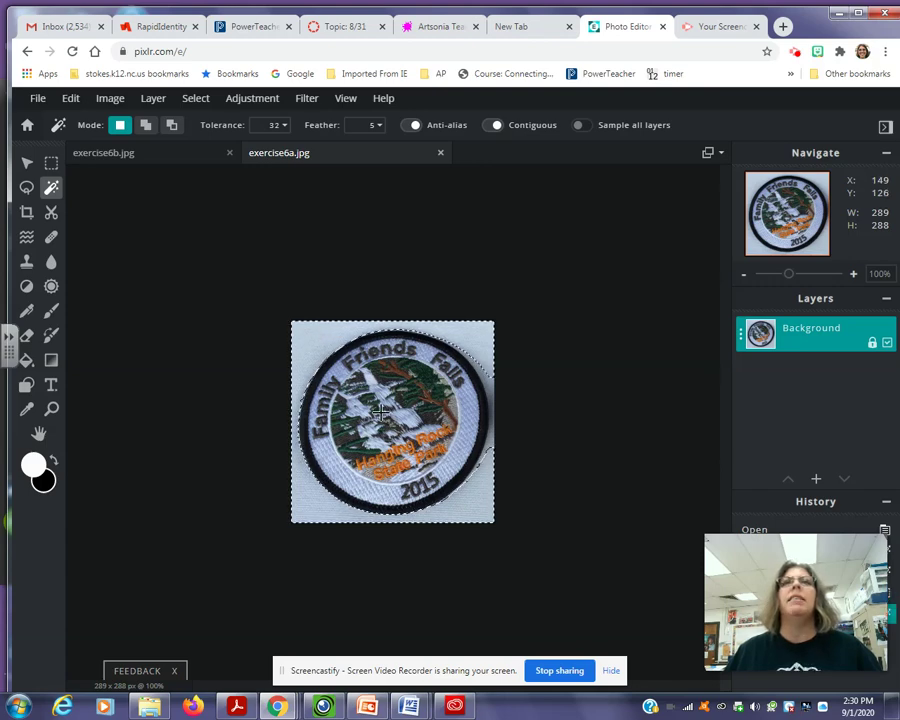
left_click(51, 409)
left_click(349, 382)
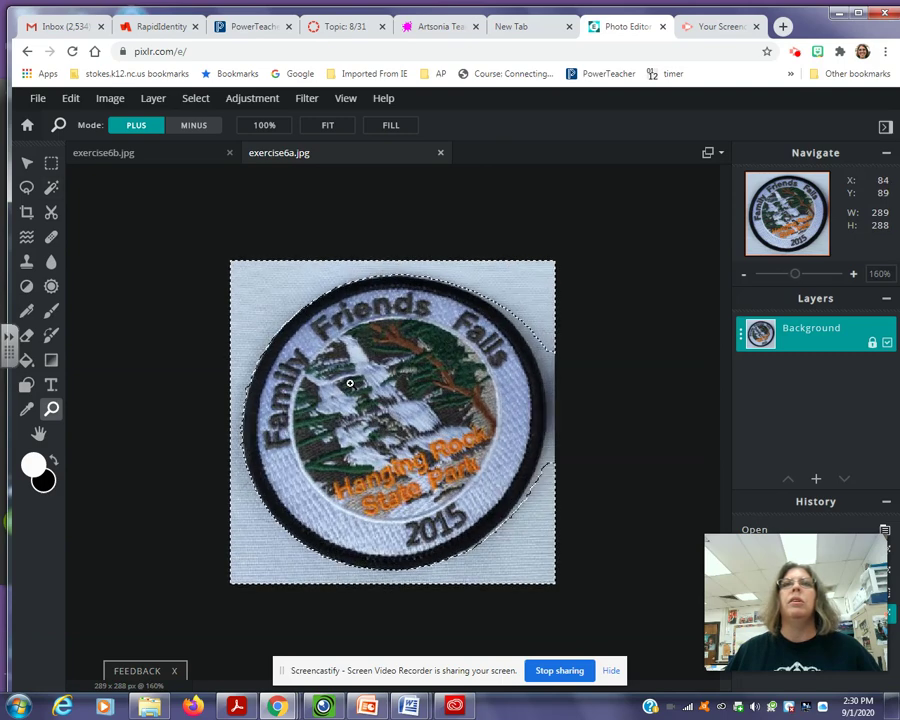
left_click(349, 382)
left_click(348, 377)
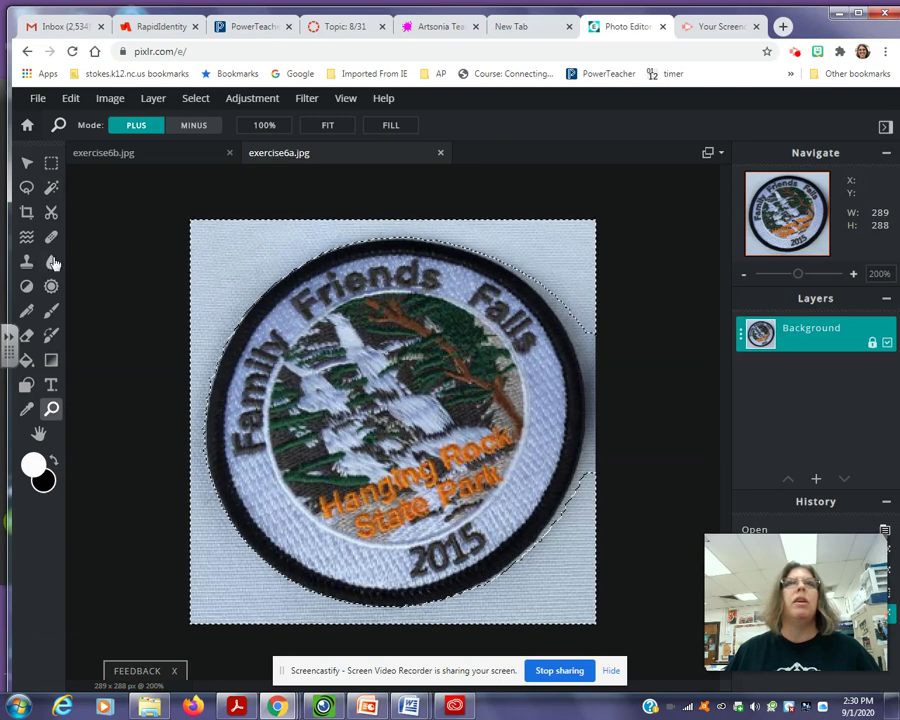
left_click(51, 187)
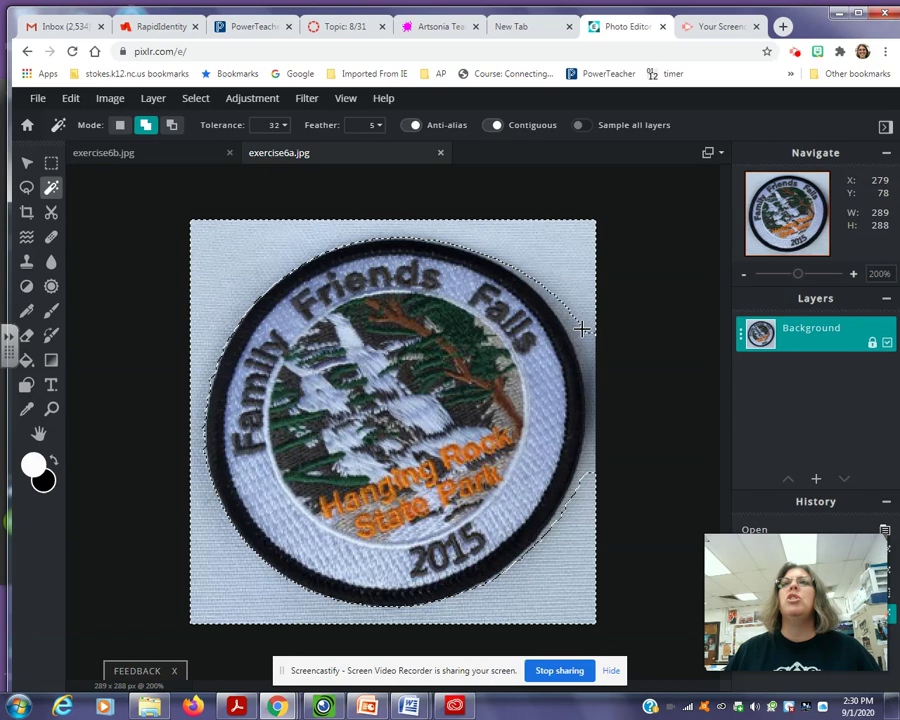
left_click(586, 383)
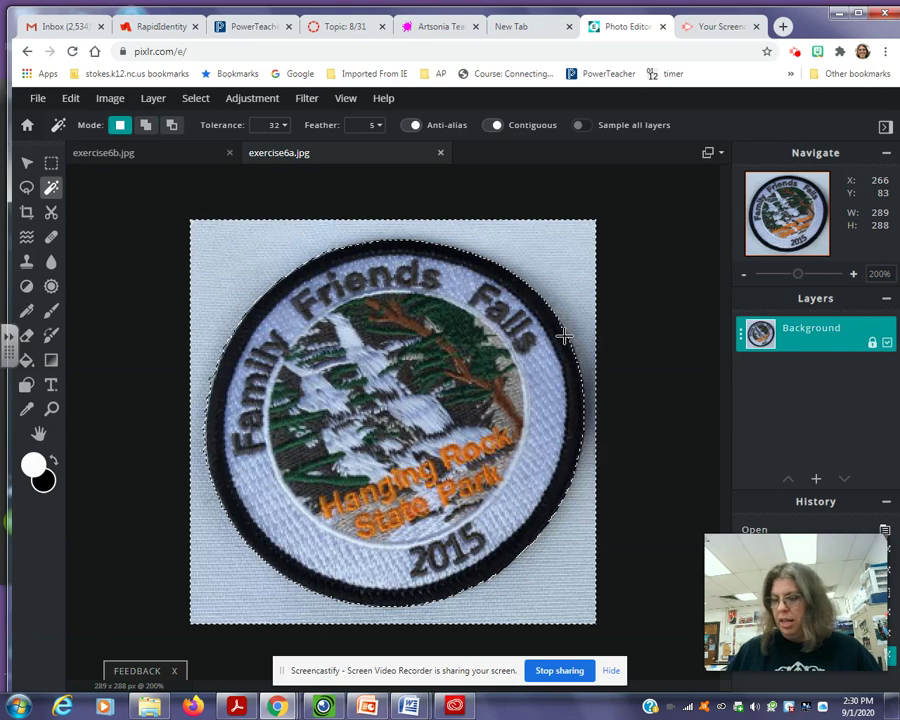
Delete the selected white background to transparency and clear the selection
key("Delete")
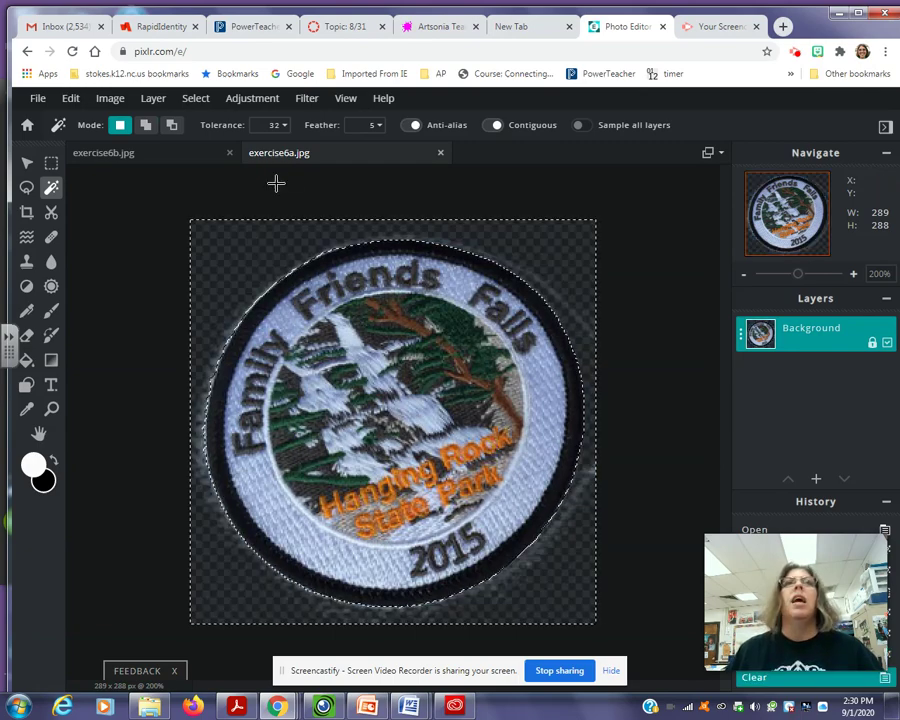
left_click(197, 98)
left_click(204, 161)
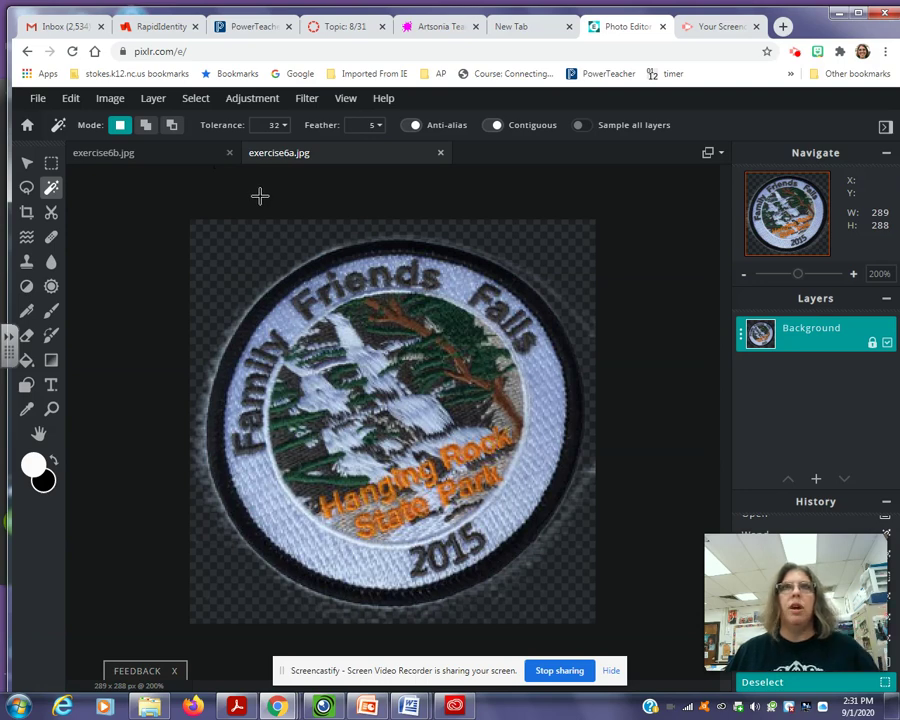
Select the entire background-free patch image and copy it
left_click(195, 98)
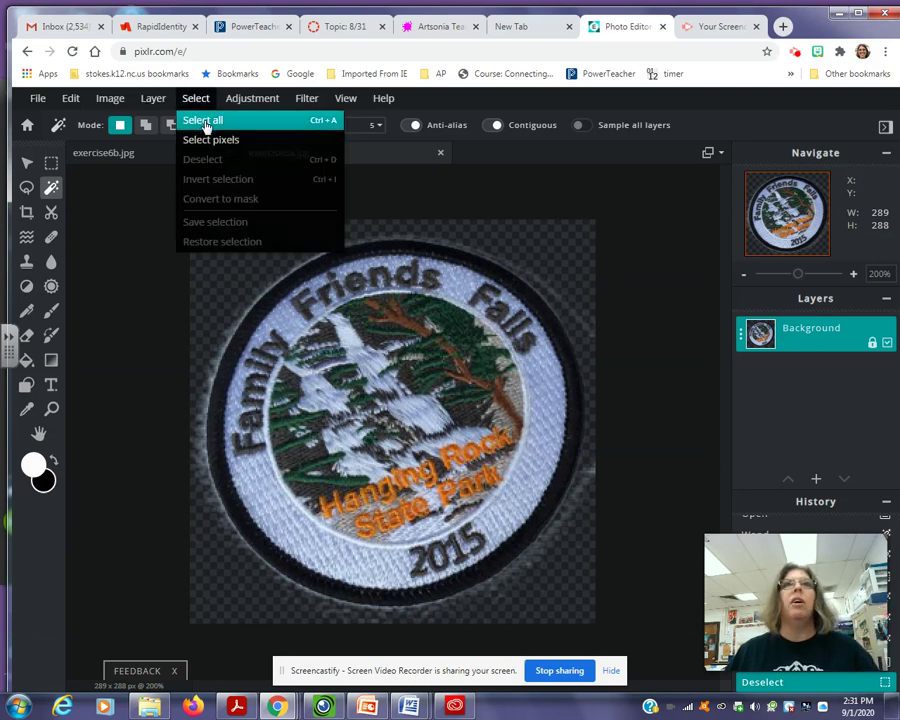
left_click(204, 120)
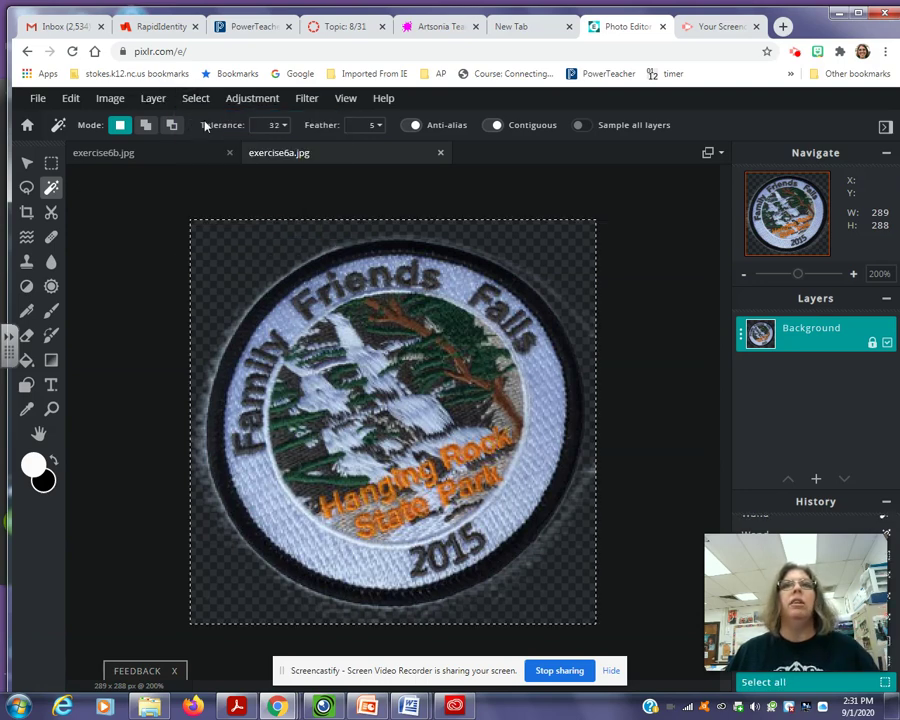
left_click(71, 98)
left_click(76, 182)
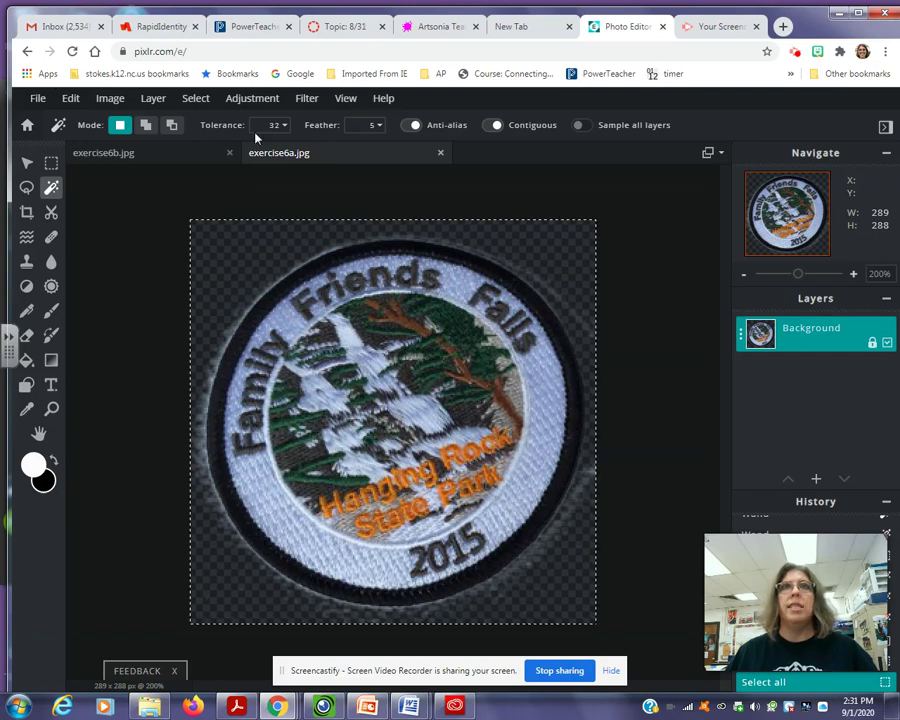
Zoom in on the exercise6b waterfall painting and paste the copied patch as a new layer
left_click(167, 155)
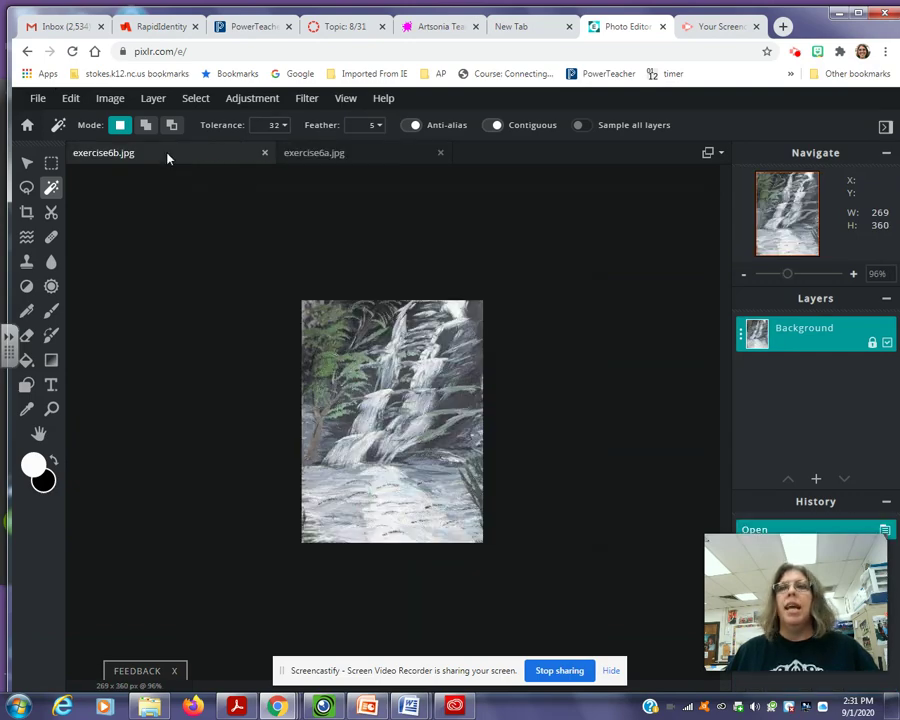
left_click(51, 408)
left_click(294, 363)
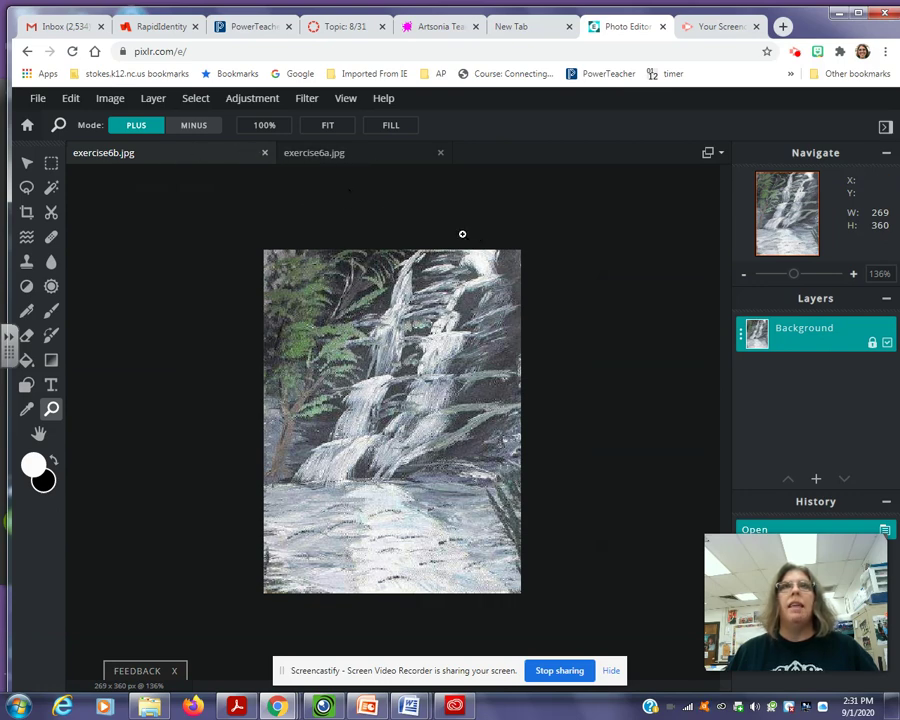
left_click(70, 100)
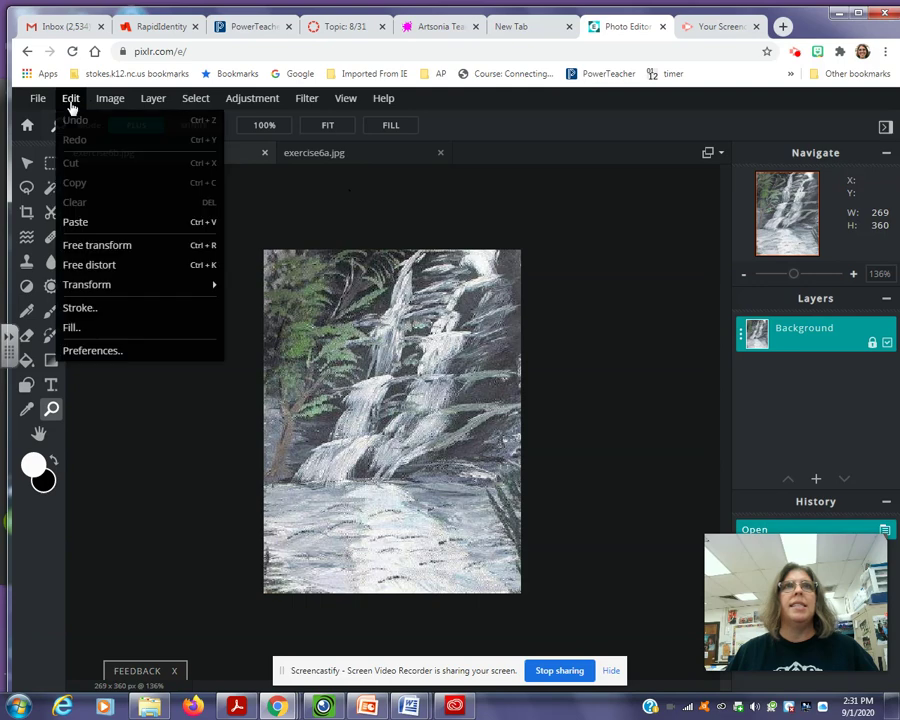
left_click(76, 221)
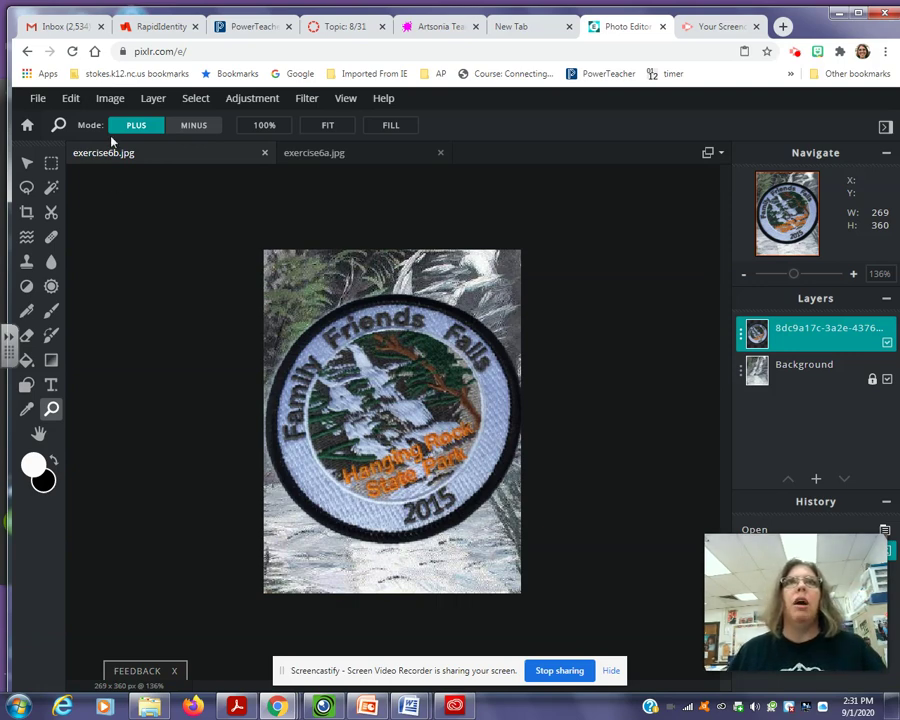
left_click(52, 164)
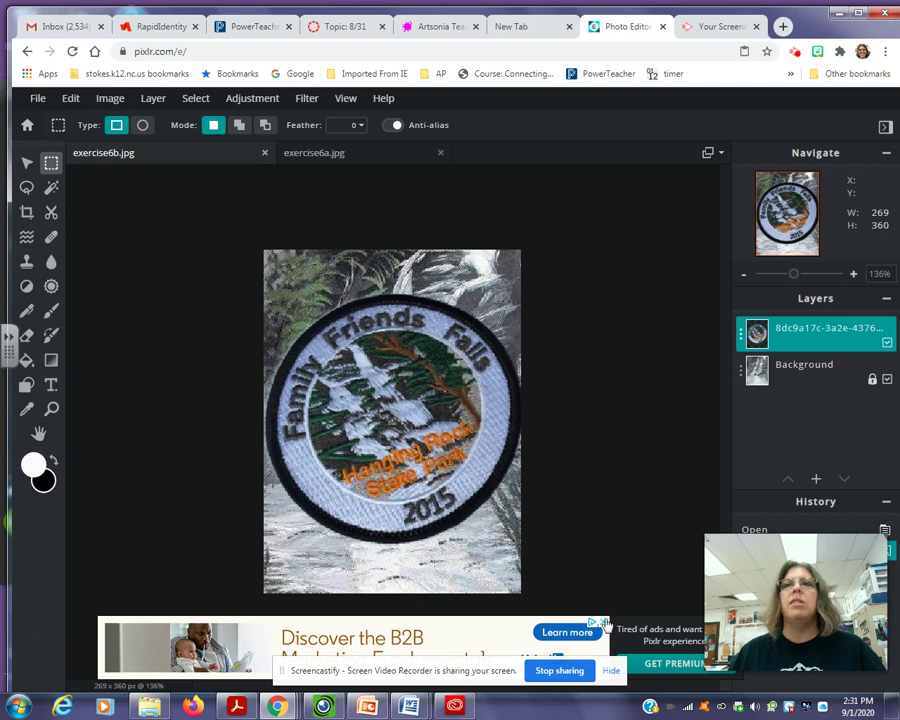
Scale the patch down, tilt it slightly clockwise, place it lower-right, then select the Background layer
left_click(27, 166)
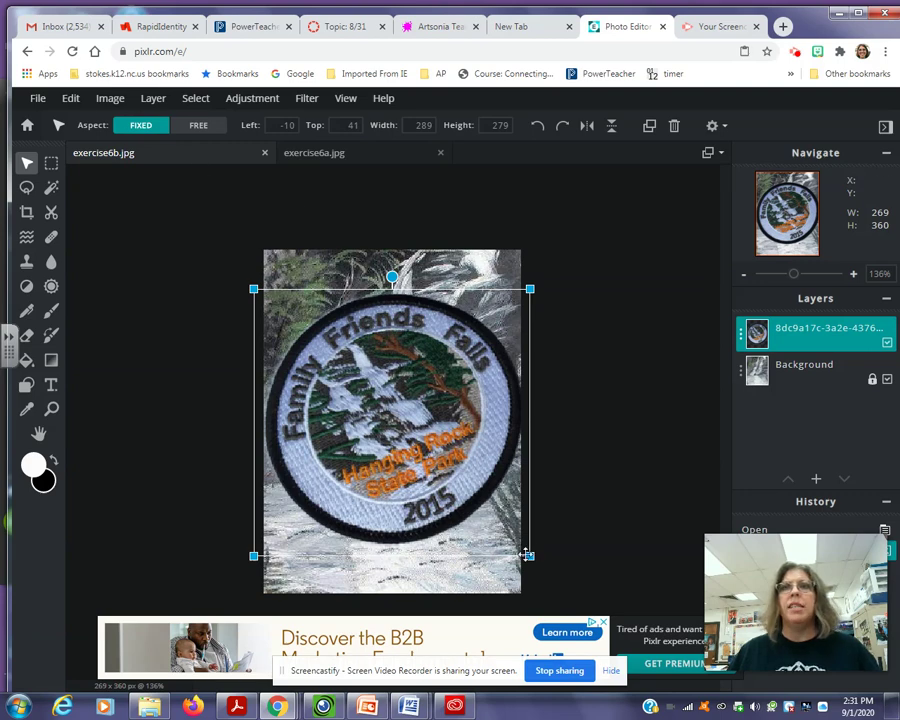
left_click_drag(527, 553, 462, 534)
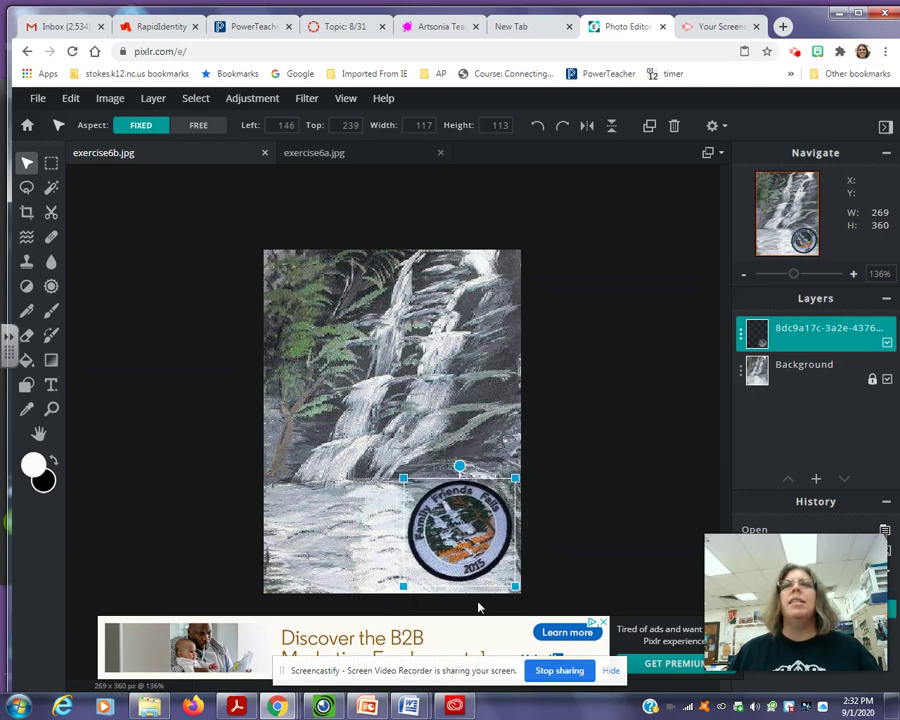
left_click_drag(458, 468, 474, 474)
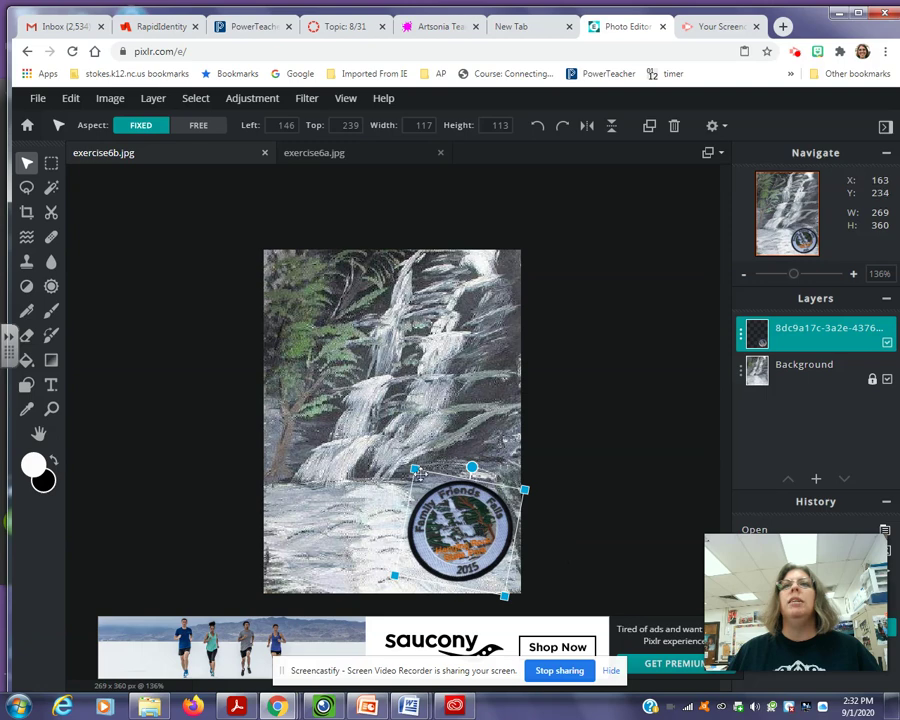
left_click_drag(414, 468, 419, 476)
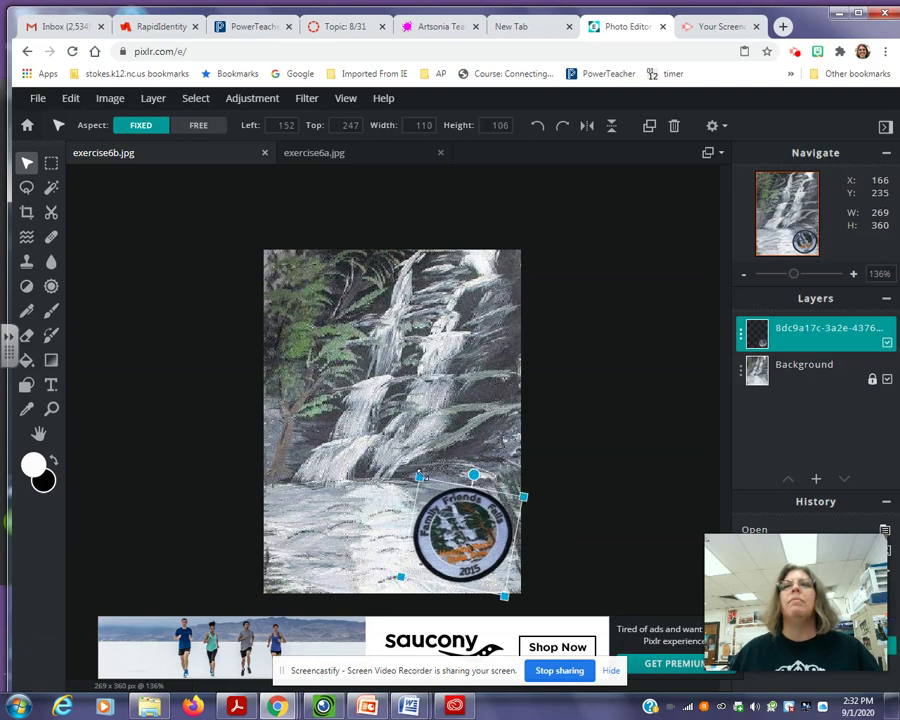
left_click(419, 474)
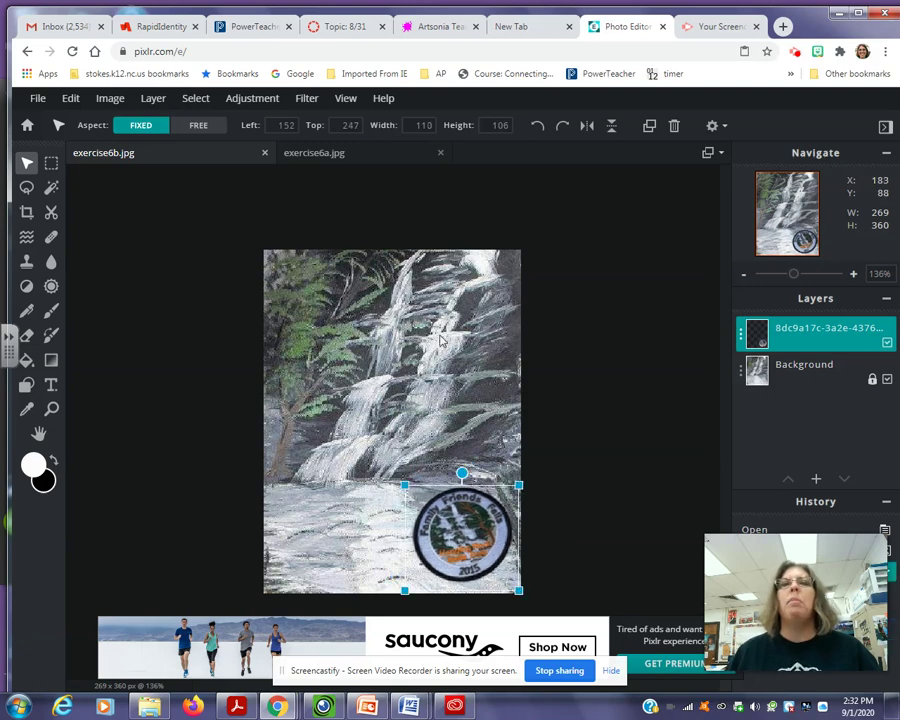
left_click(337, 542)
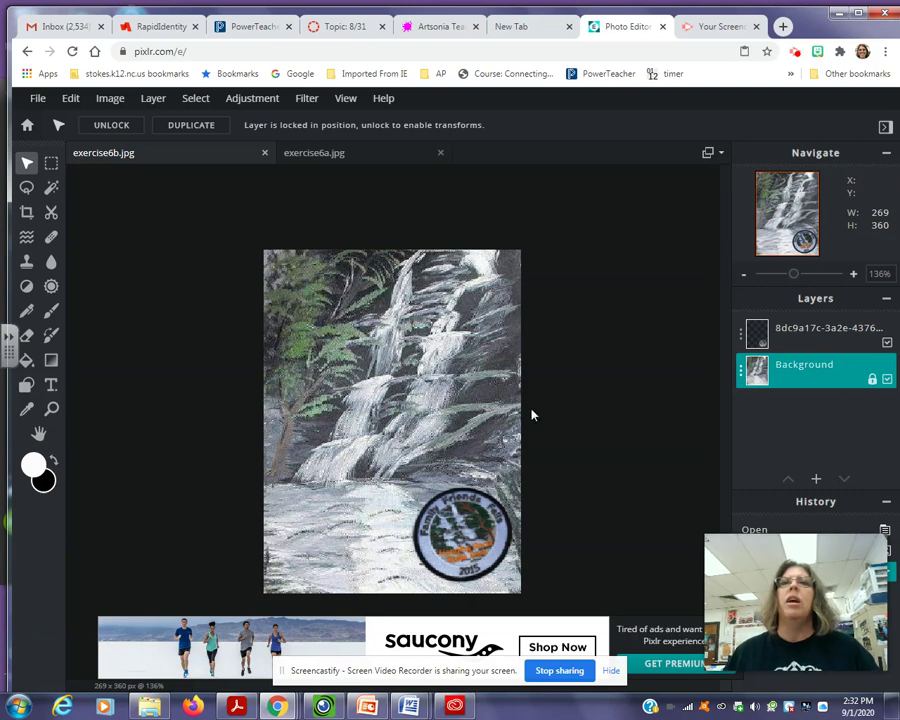
Hide and reshow the patch and Background layers repeatedly to compare the composite
left_click(887, 342)
left_click(887, 342)
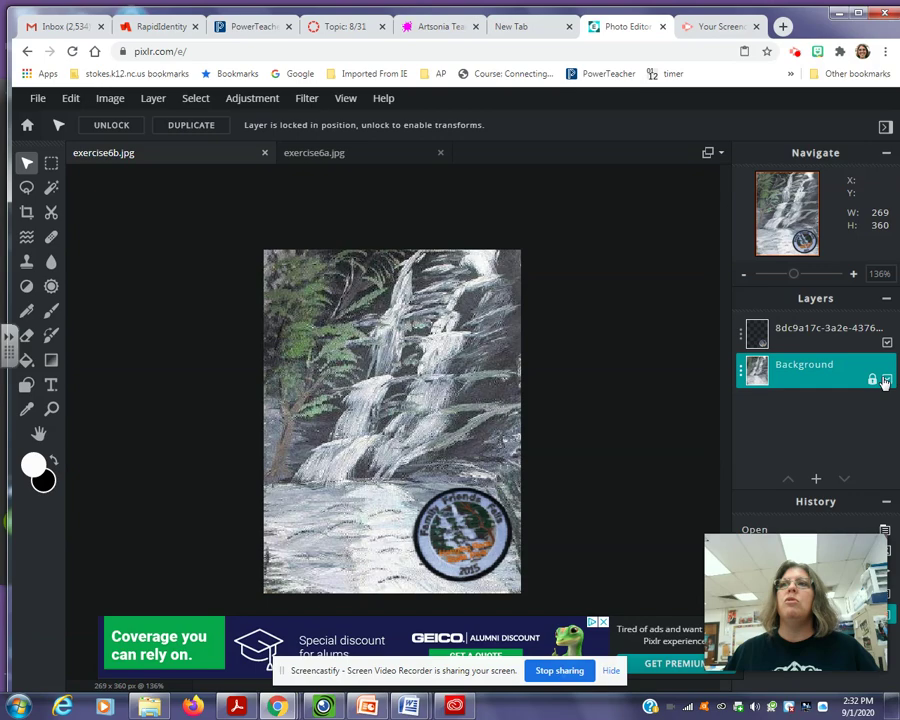
left_click(887, 379)
left_click(887, 379)
left_click(887, 342)
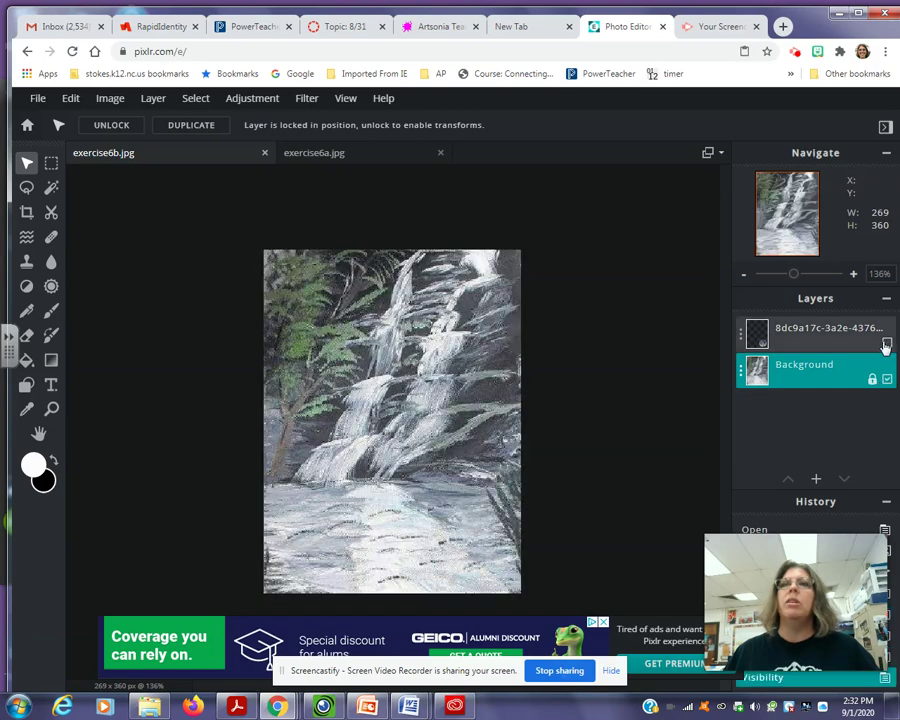
left_click(887, 342)
left_click(887, 379)
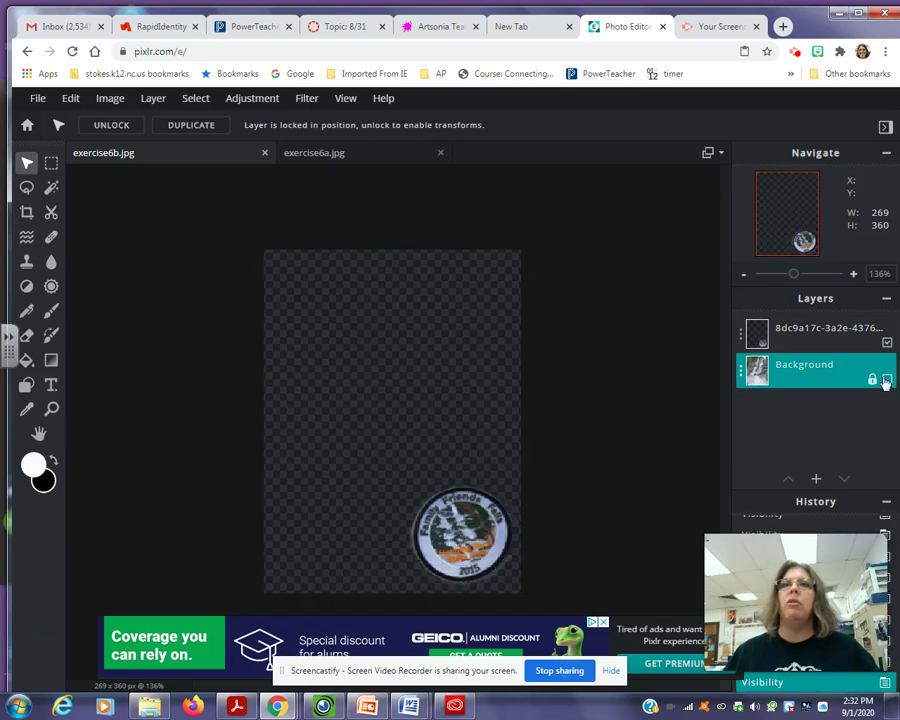
left_click(887, 379)
left_click(887, 379)
left_click(887, 379)
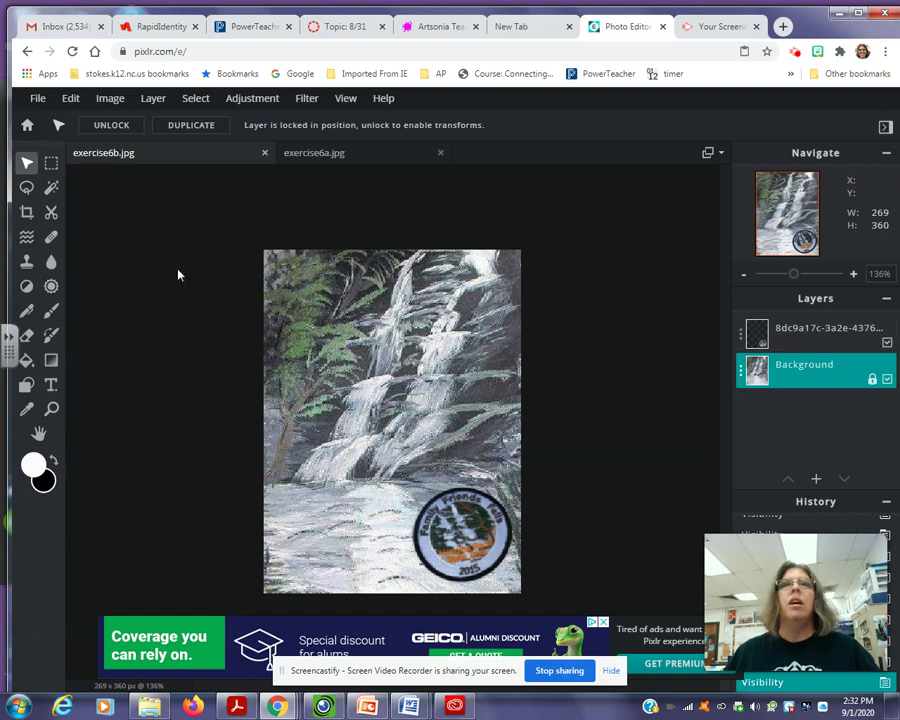
left_click(37, 99)
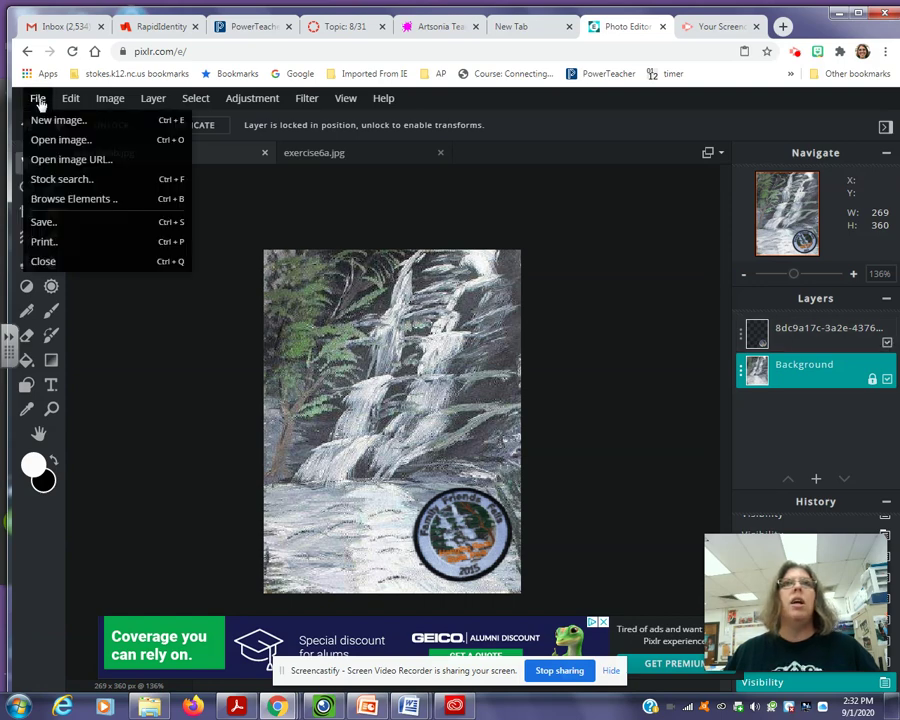
Save the composite as exercise6-done in JPG format and download it
left_click(45, 222)
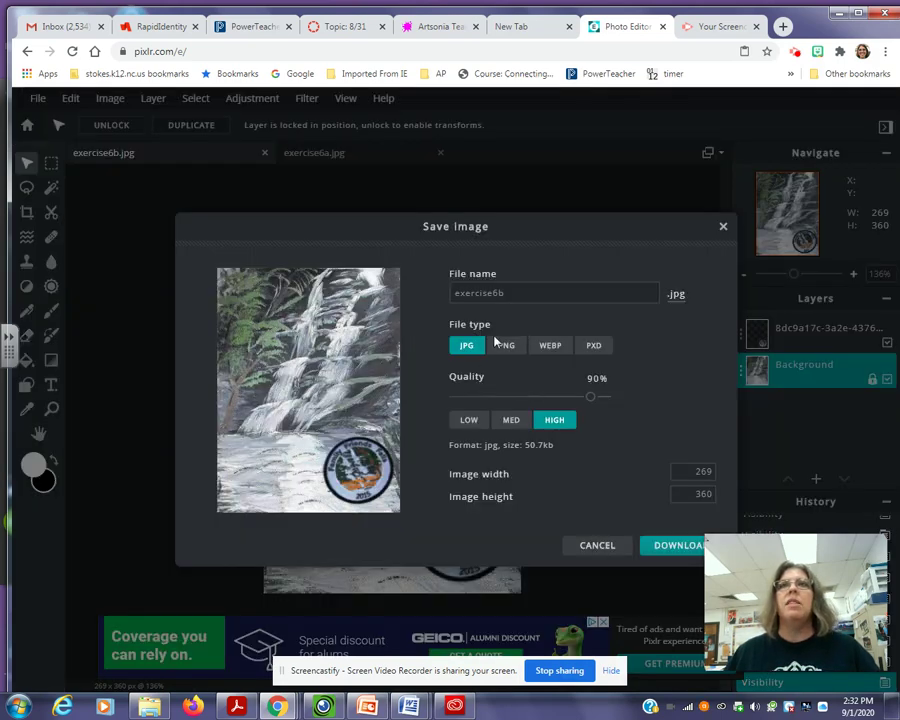
left_click(533, 287)
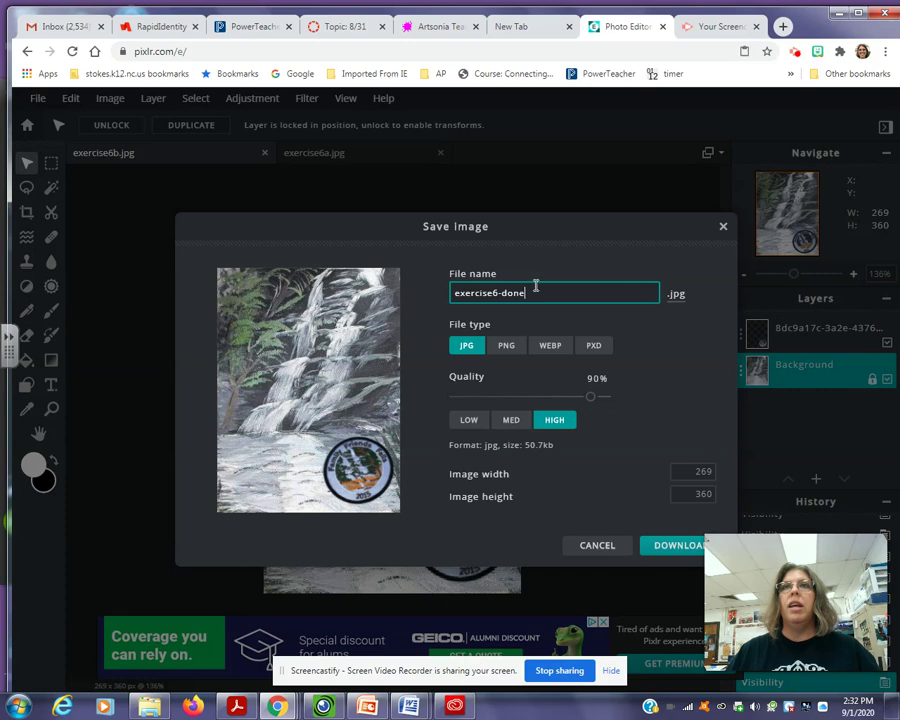
left_click(660, 548)
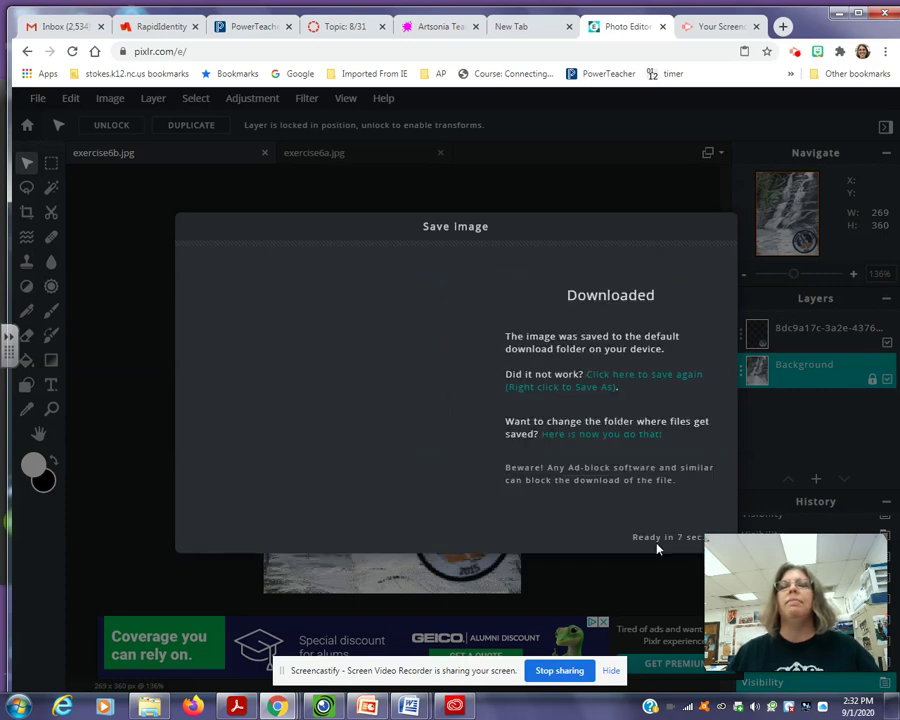